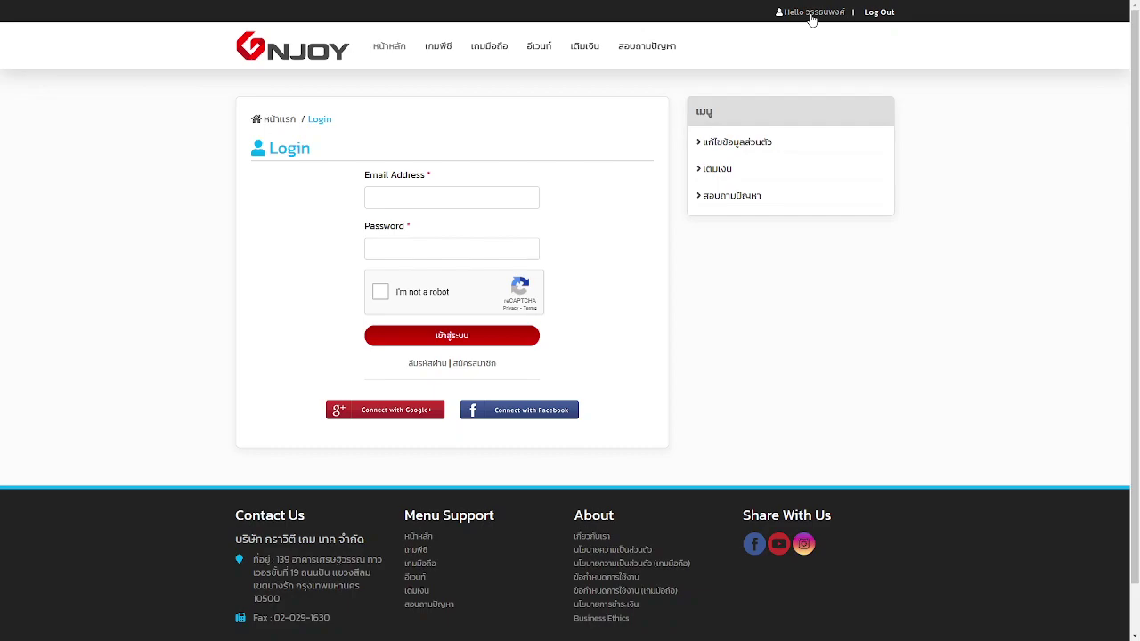
Go from the account profile to the contact and support page, open the ticket system and start creating a new ticket.
left_click(810, 14)
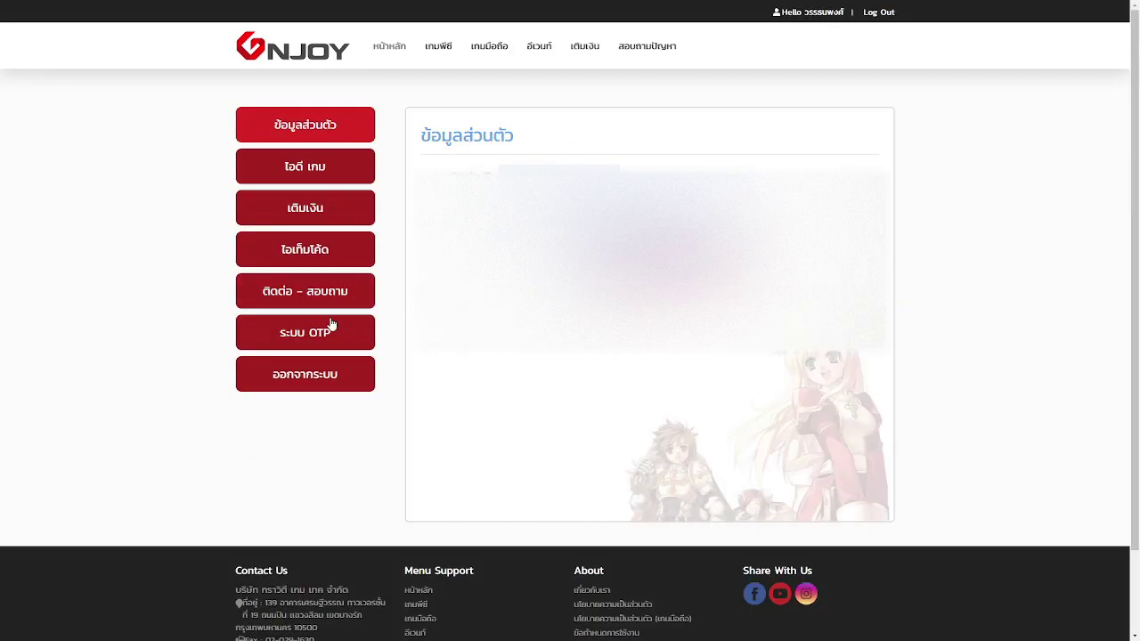
left_click(302, 290)
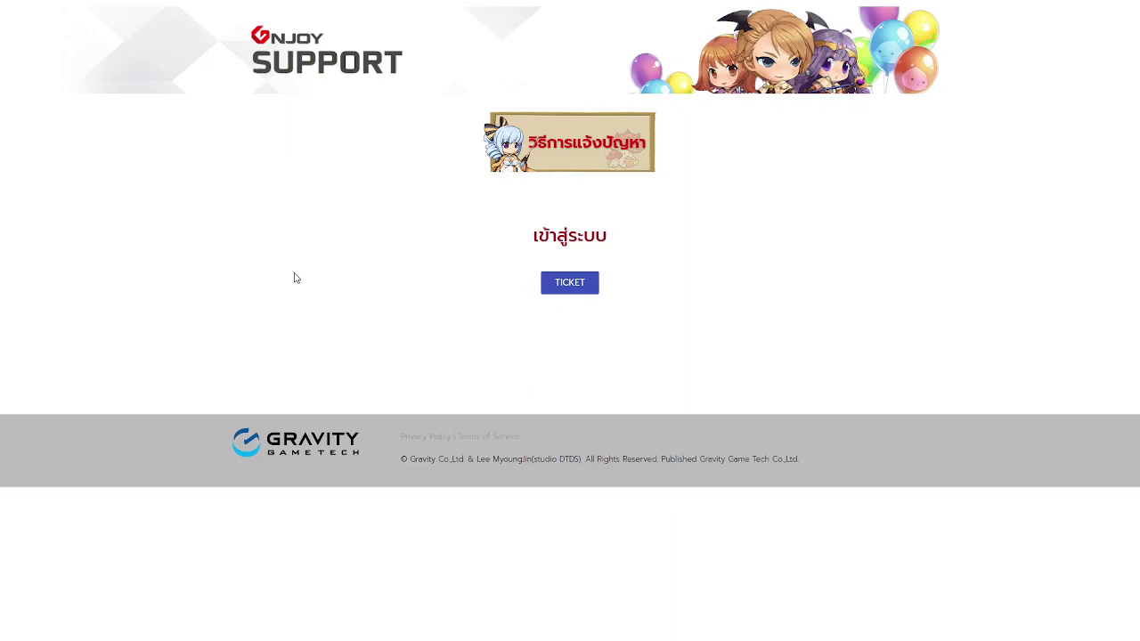
left_click(579, 295)
left_click(579, 283)
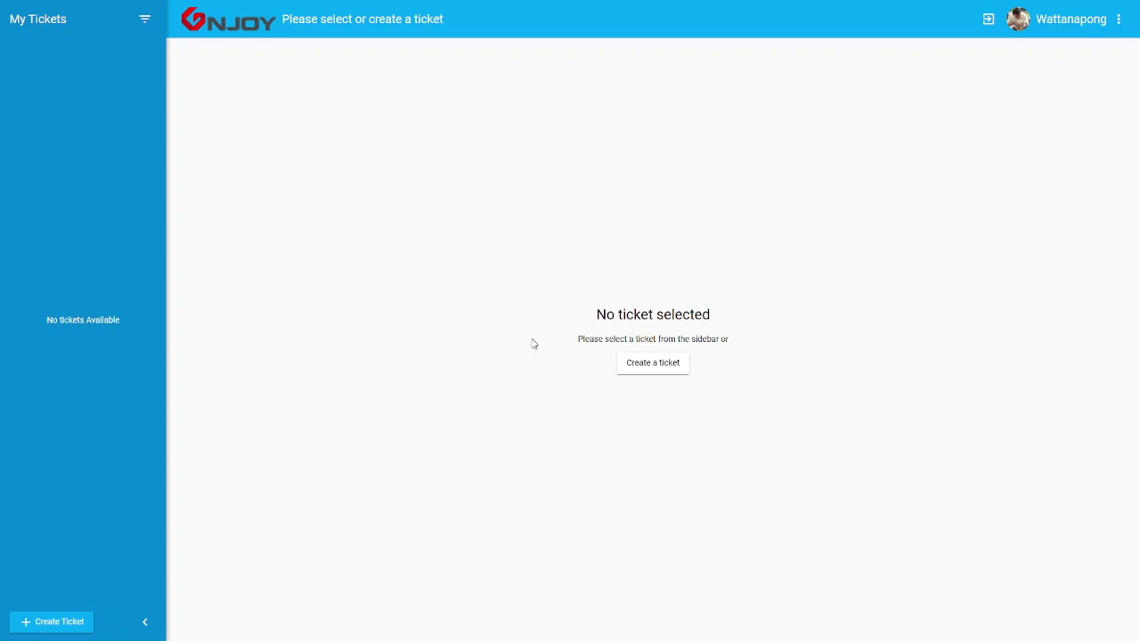
left_click(672, 371)
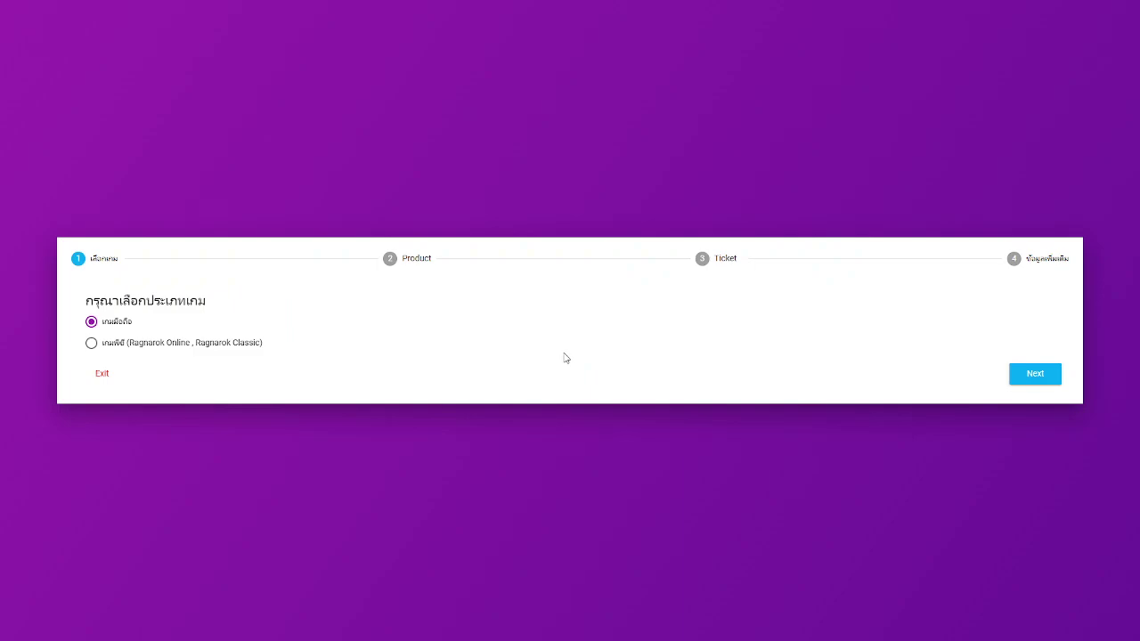
Choose the PC game type (Ragnarok Online, Ragnarok Classic) and the category สอบถามข้อมูลทั่วไป, and proceed to the ticket form.
left_click(101, 348)
left_click(1031, 379)
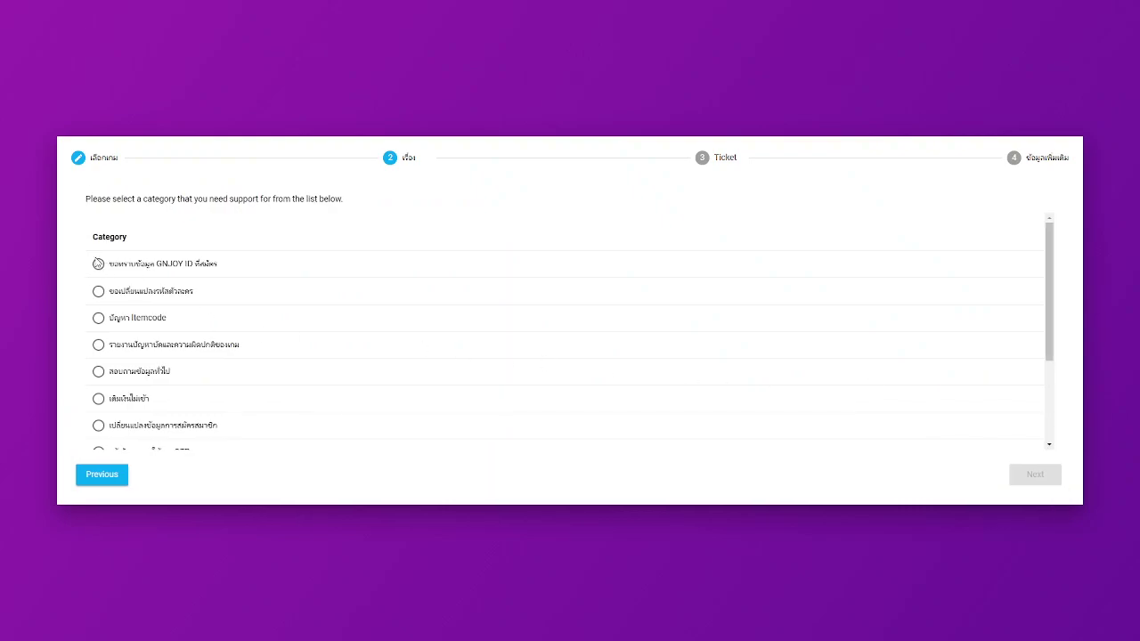
scroll(169, 292, "down", 3)
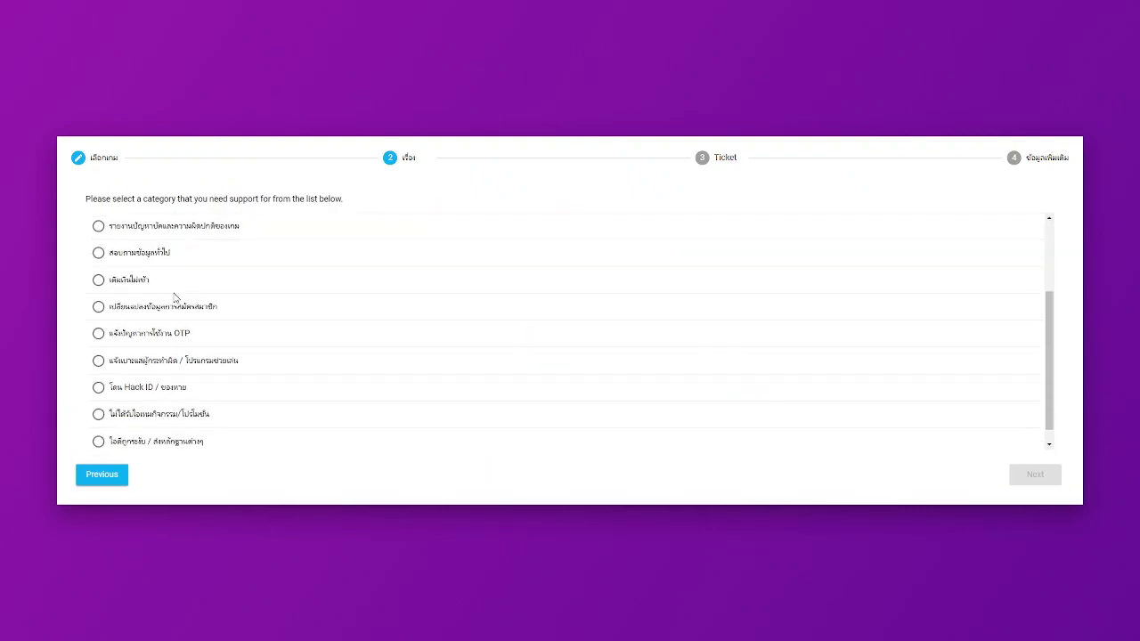
left_click(138, 261)
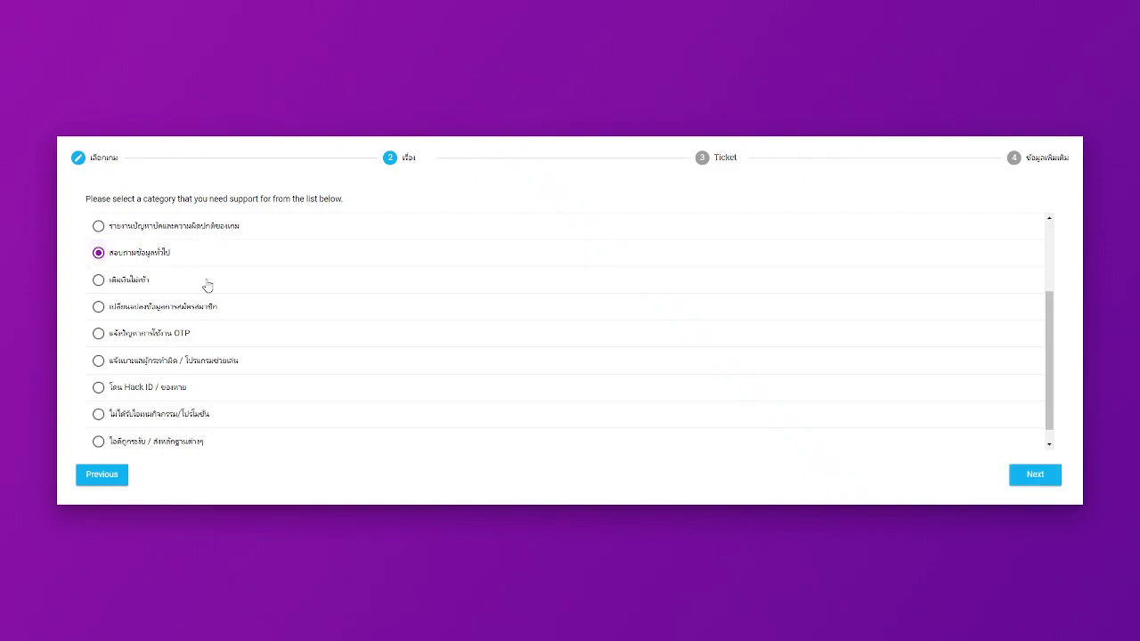
scroll(207, 285, "up", 3)
scroll(206, 283, "down", 3)
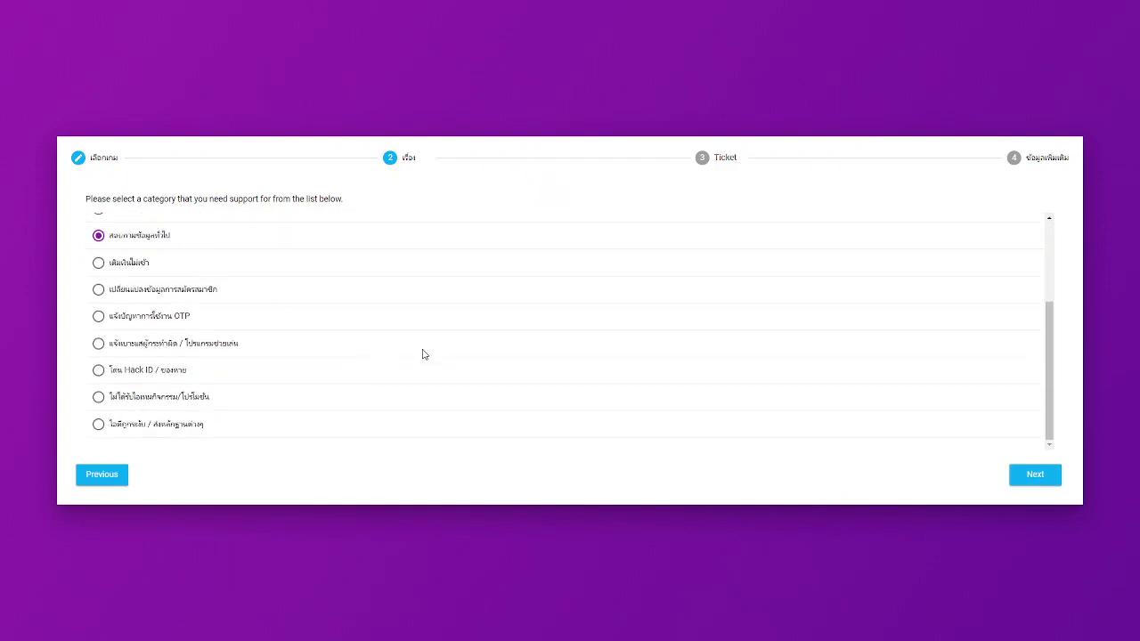
left_click(1038, 475)
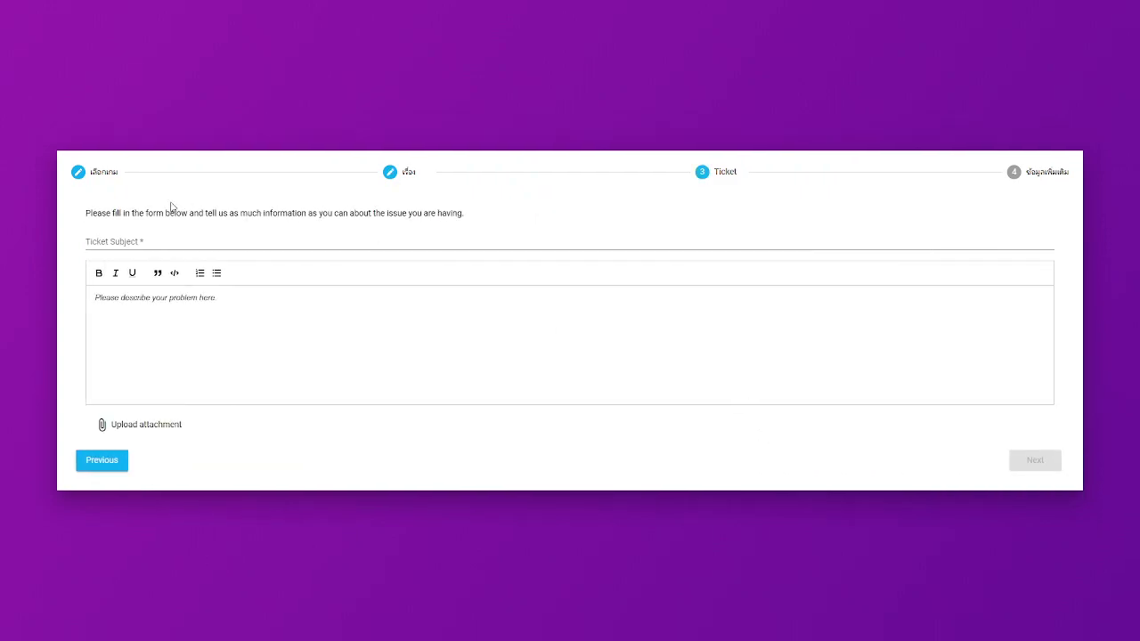
Enter the ticket subject "ยืนยันตัวตนเข้าร่วมกิจกรรม RTC" followed by ตี้ and the party name.
left_click(139, 240)
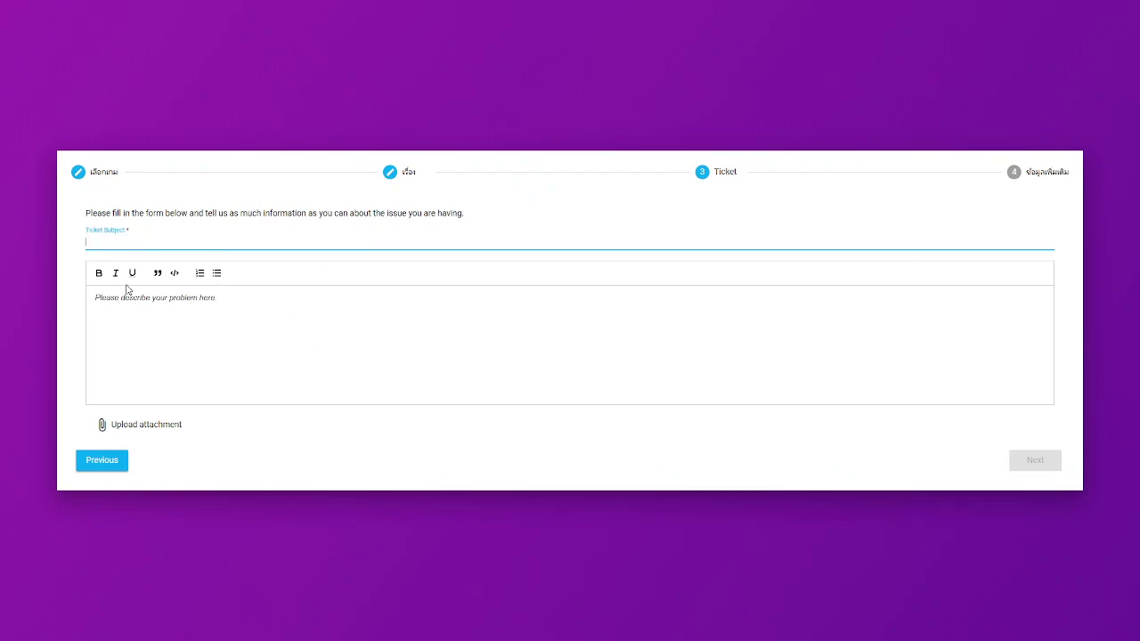
type("pr")
key("BackSpace")
key("BackSpace")
type("ยืนยัน")
type("ตัว")
type("ตนเข้าร่วมก")
type("ิจก")
type("รรม")
type(" RTC")
type("ส")
type("อน")
type("เร")
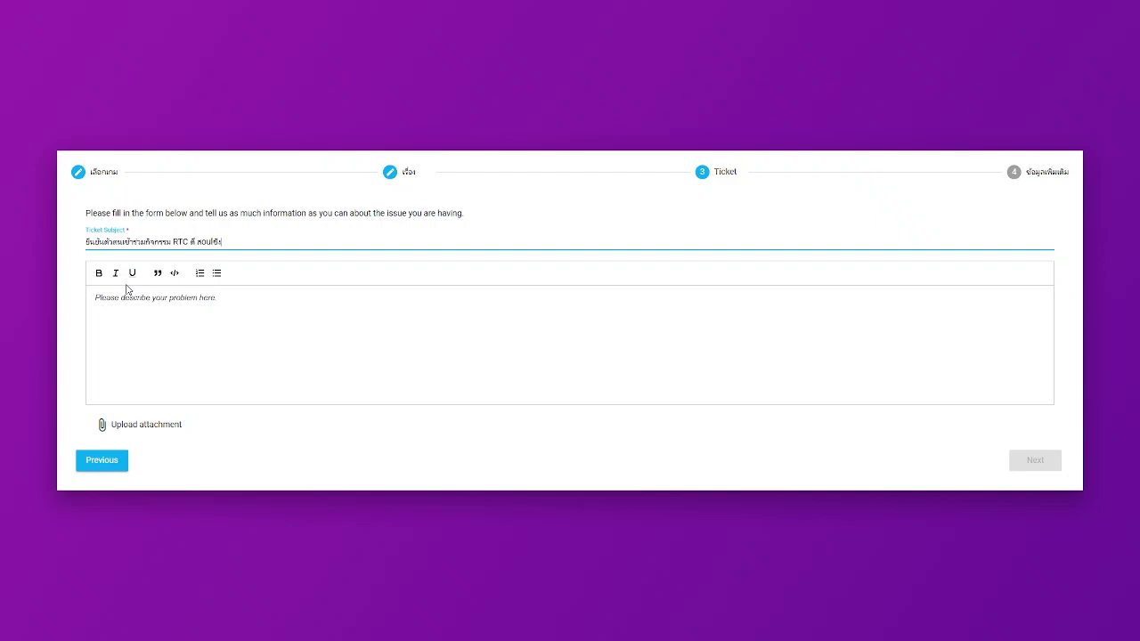
type("ด")
type("ด")
Copy the complete ticket subject into the problem description as its first line.
left_click(120, 308)
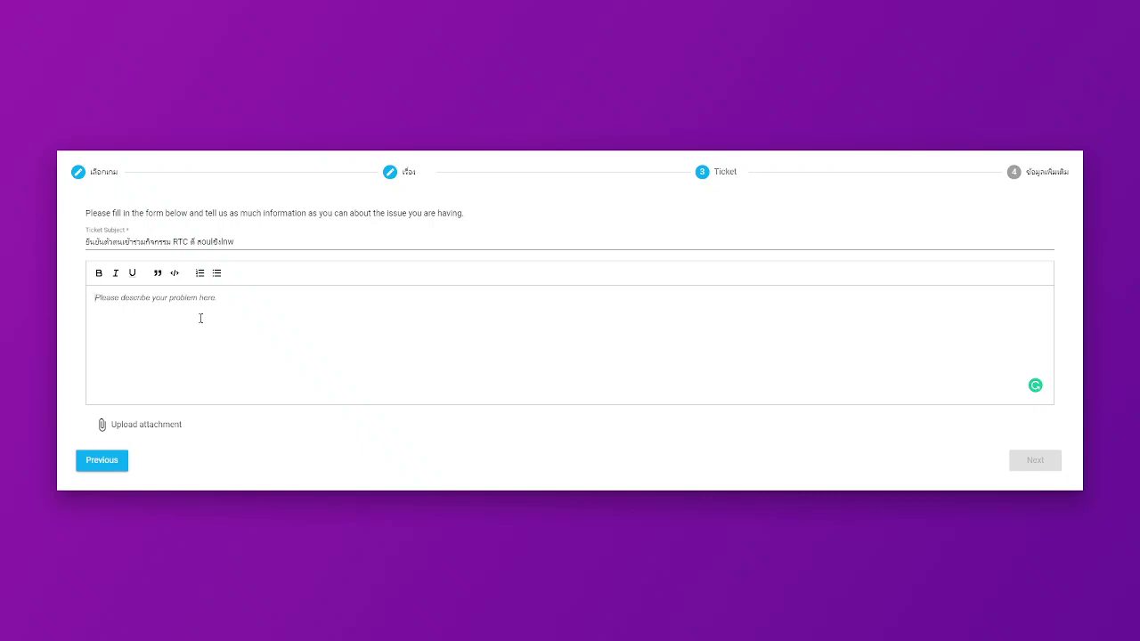
left_click_drag(239, 242, 32, 250)
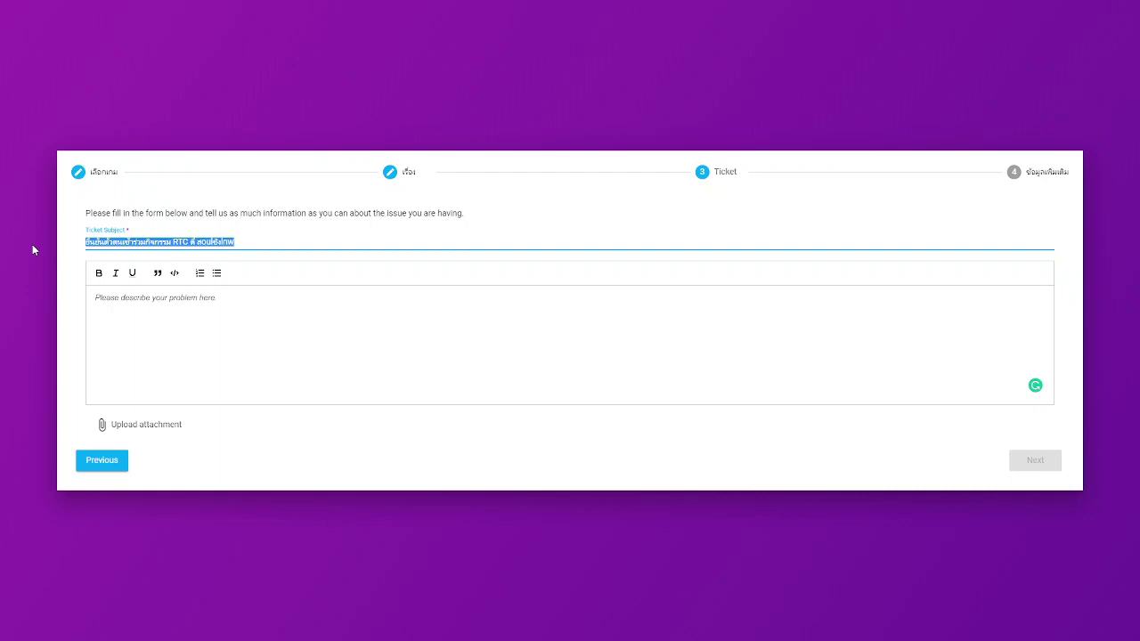
key("ctrl+c")
left_click(196, 330)
key("ctrl+v")
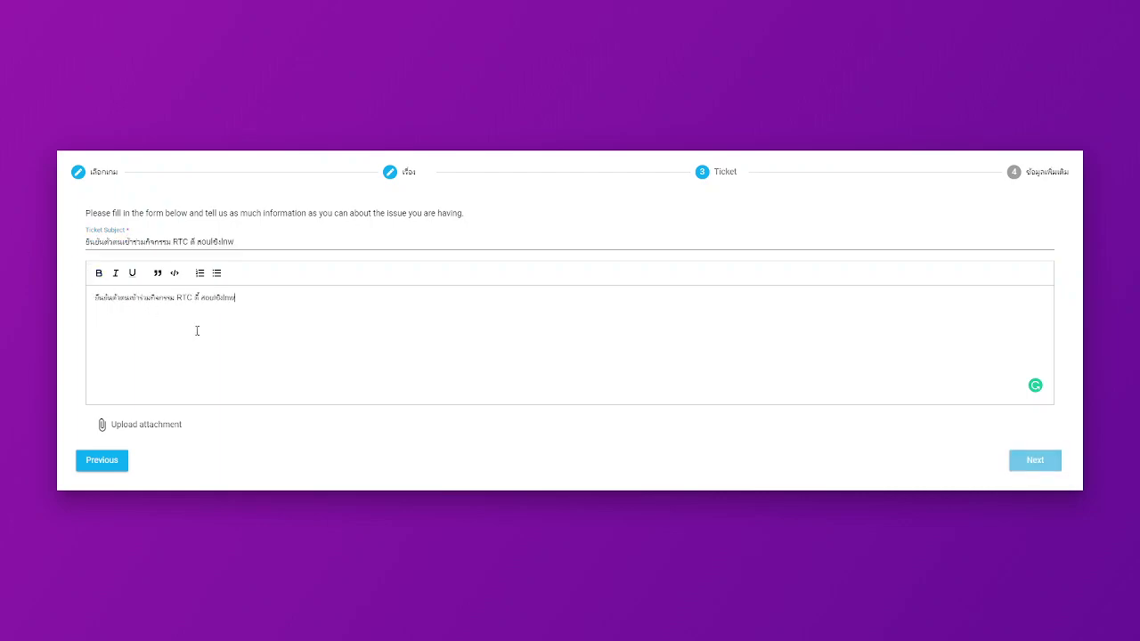
left_click_drag(232, 316, 294, 311)
left_click(294, 310)
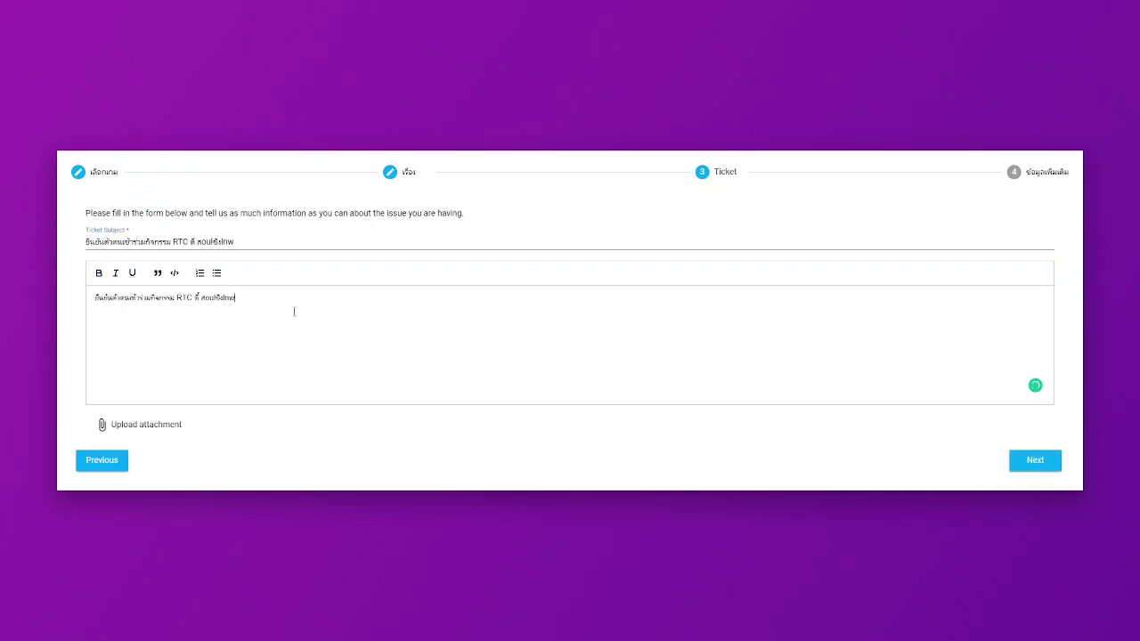
Add a ชื่อ line with the applicant's full name and a line labelled ไอดี to the description.
key("Return")
type("ชื่อ :")
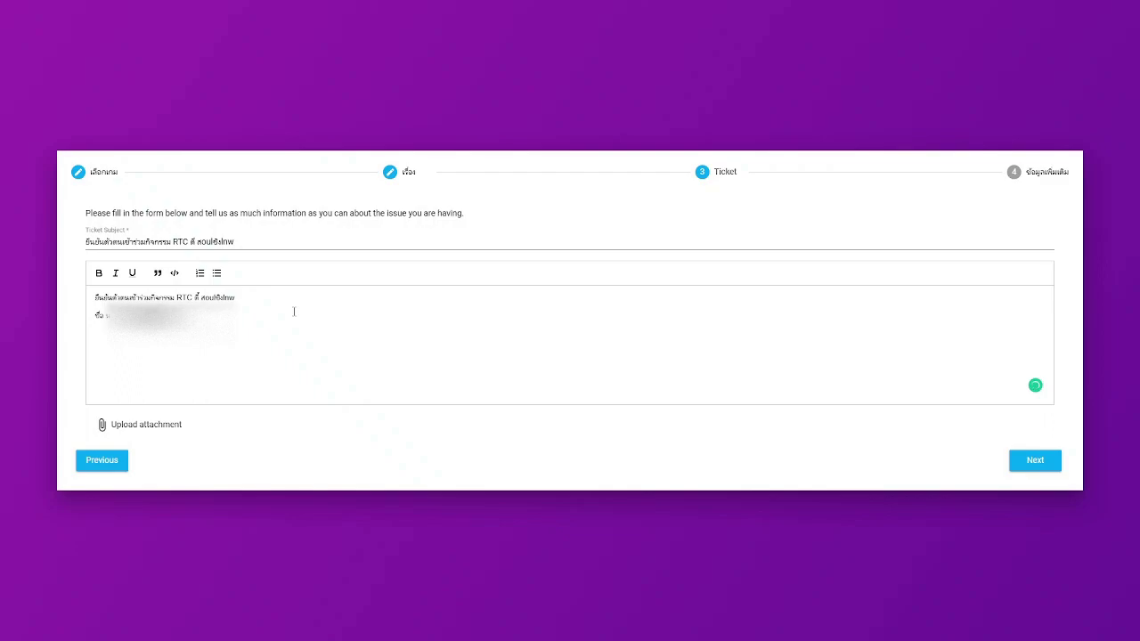
key("Return")
type("ไอดี")
Move the ตี้ party name from the description's first line to its own line below the ไอดี line.
left_click_drag(194, 297, 252, 297)
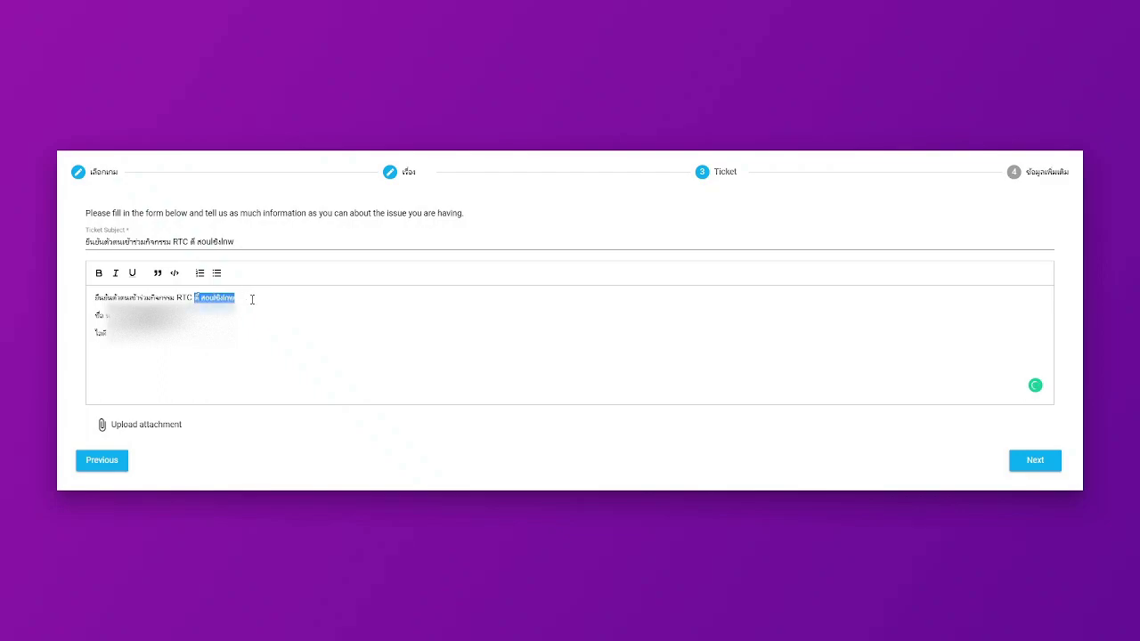
key("BackSpace")
key("ctrl+v")
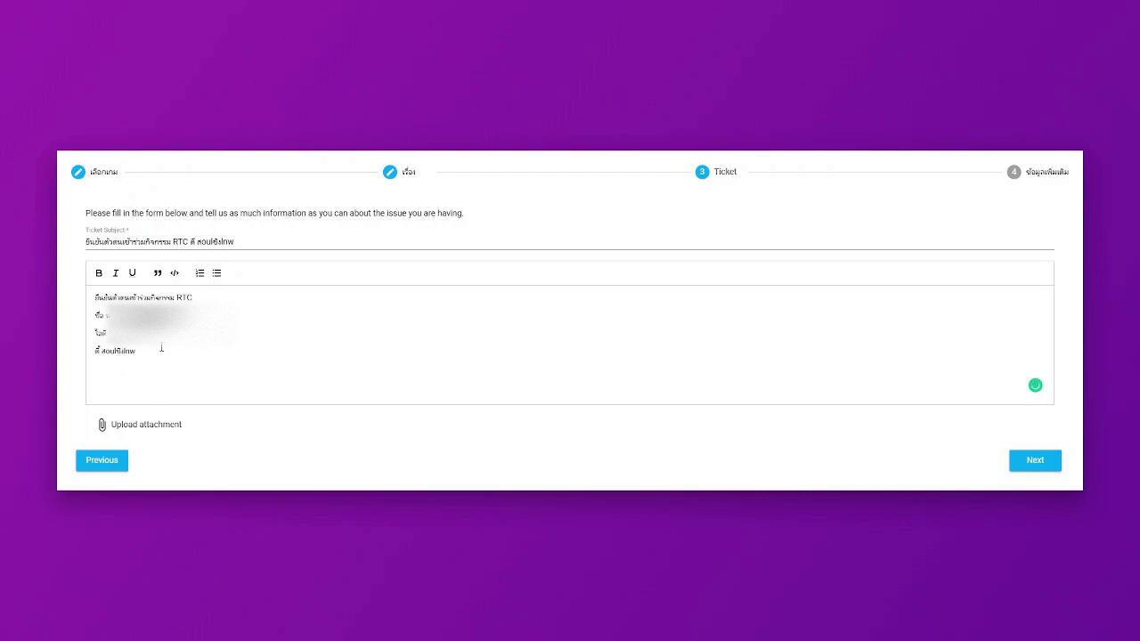
End the description with a separate line "ครับ", upload an attachment and continue to the extra information form.
type("ย")
key("BackSpace")
key("Return")
type("ผล:")
left_click(140, 432)
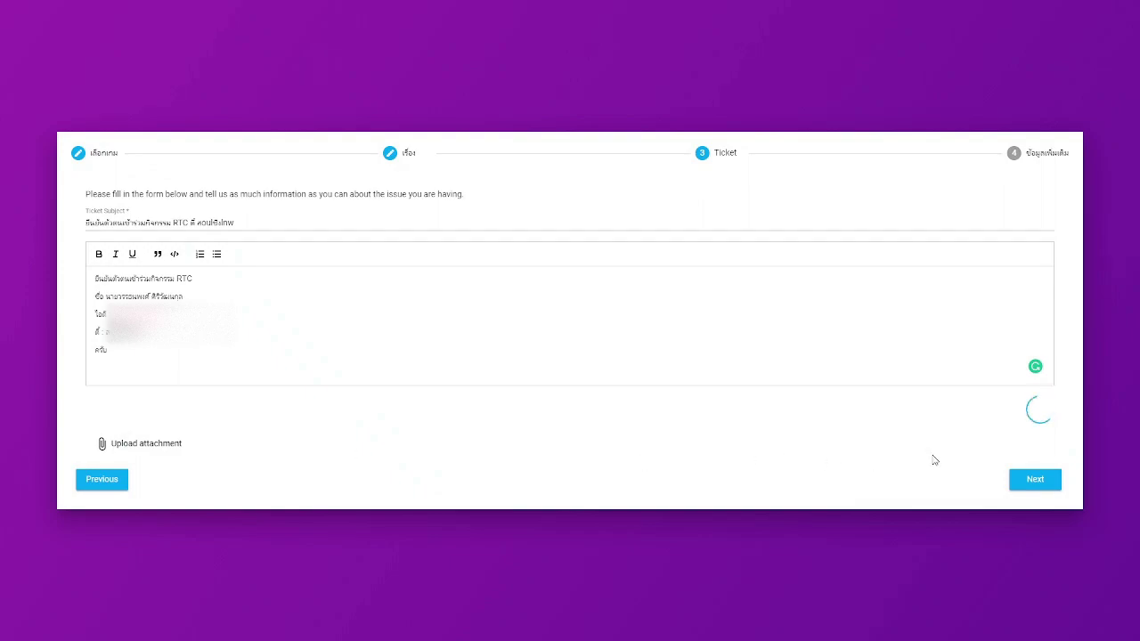
left_click(1034, 479)
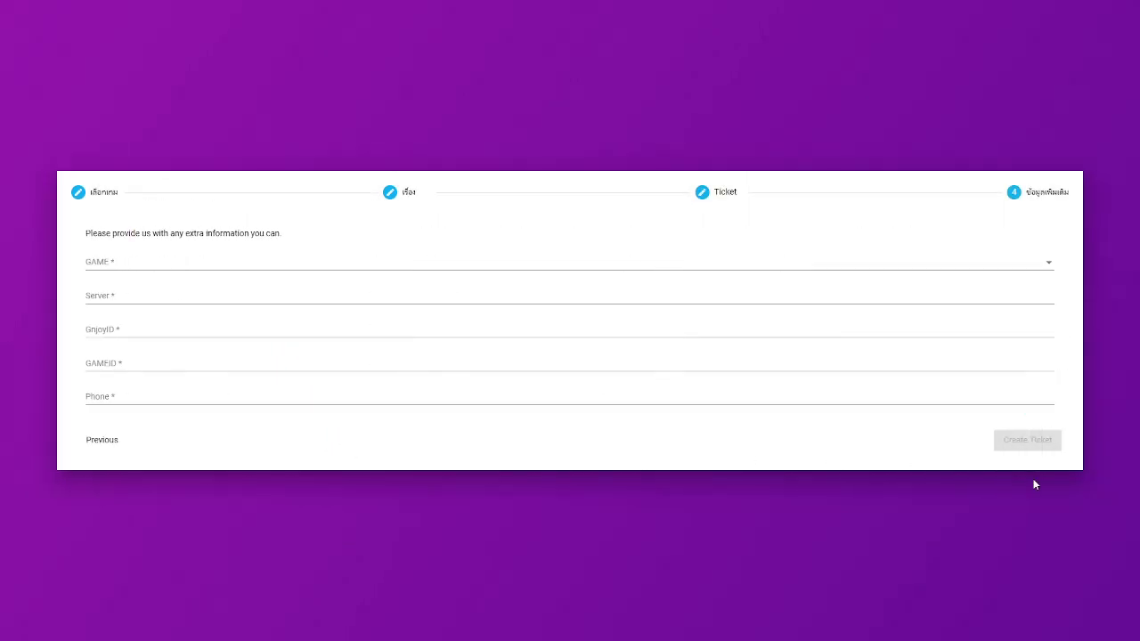
Set the game to Ragnarok Online and enter Chaos as the server.
left_click(798, 262)
left_click(145, 269)
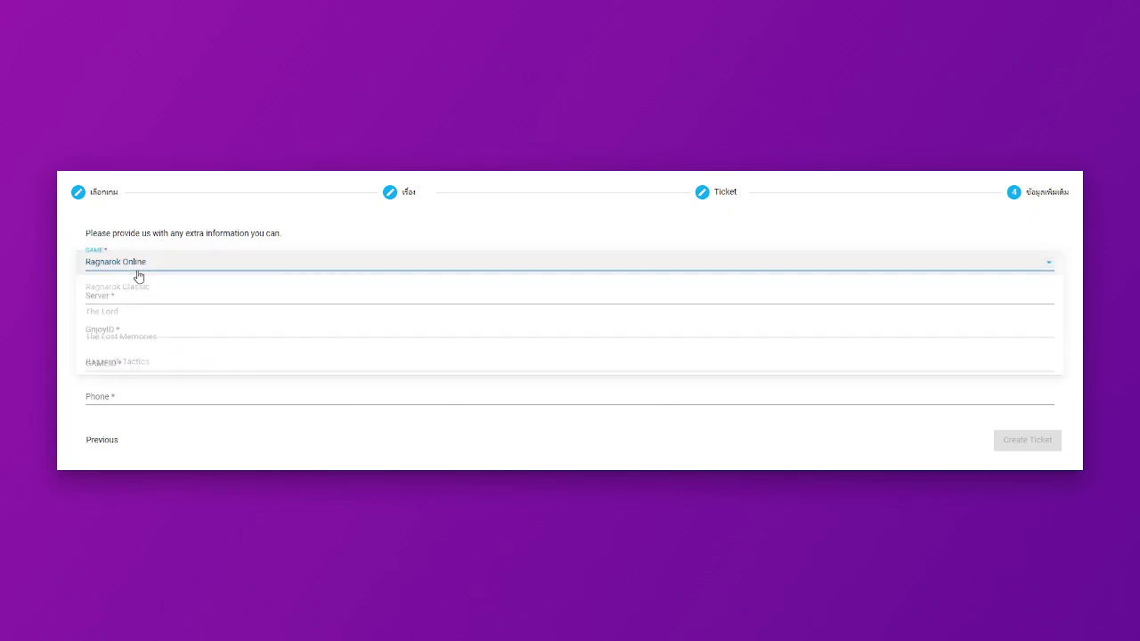
left_click(132, 294)
type("ฟ")
key("BackSpace")
type("แ")
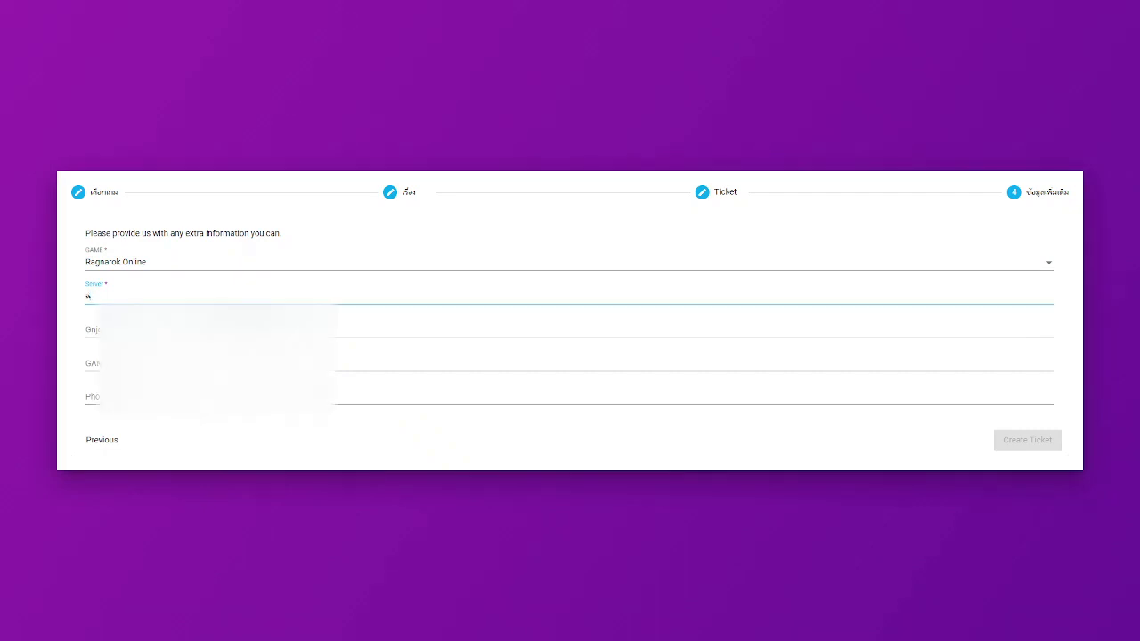
type("Chaos")
key("BackSpace")
key("BackSpace")
key("BackSpace")
type("aos")
Fill in the GnjoyID, game ID and phone number, and submit the ticket.
left_click(87, 330)
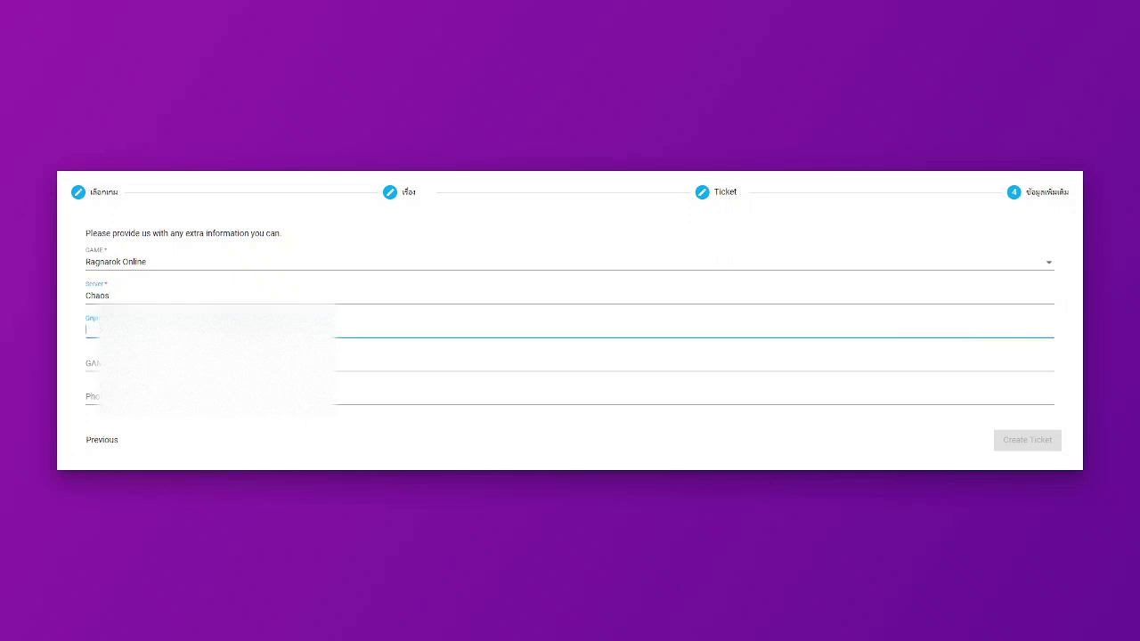
type("wat")
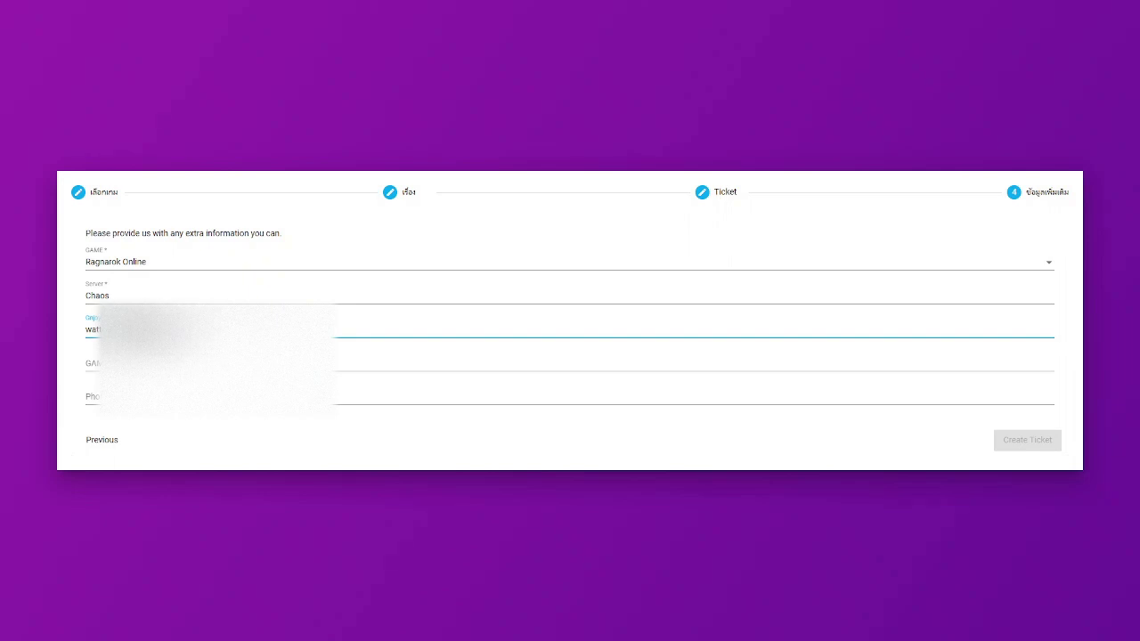
left_click(87, 363)
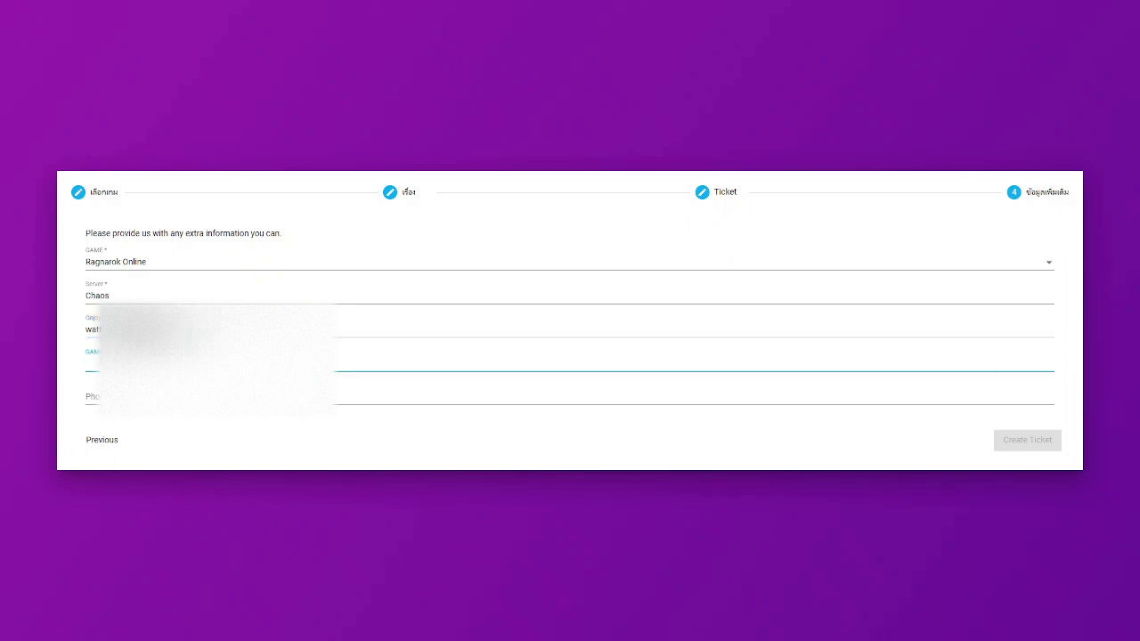
type("blu")
left_click(87, 396)
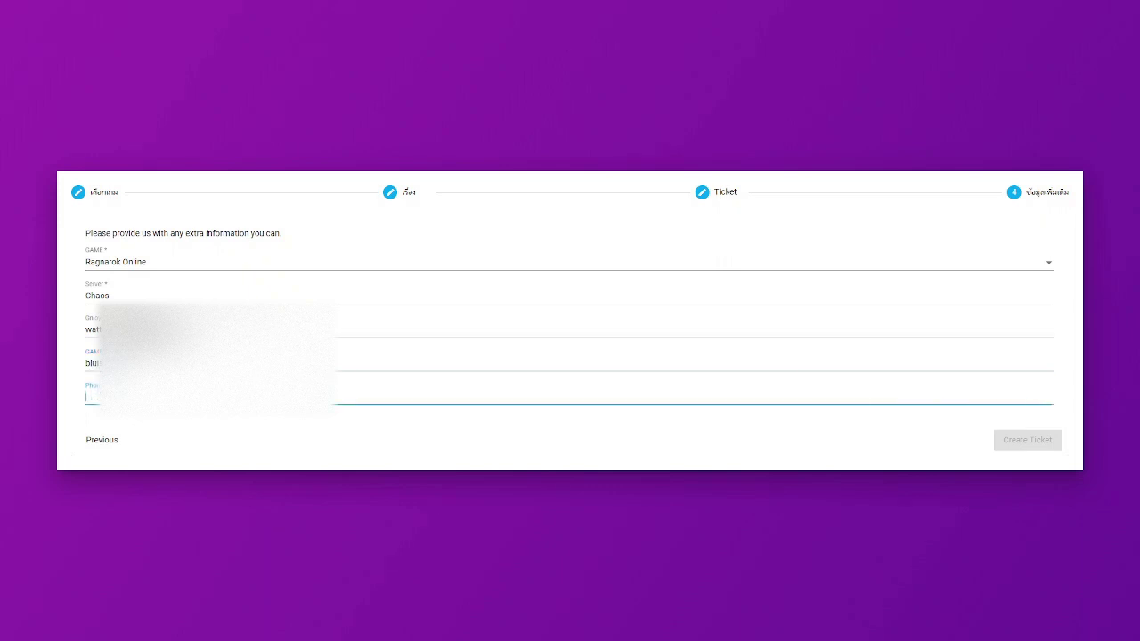
type("088")
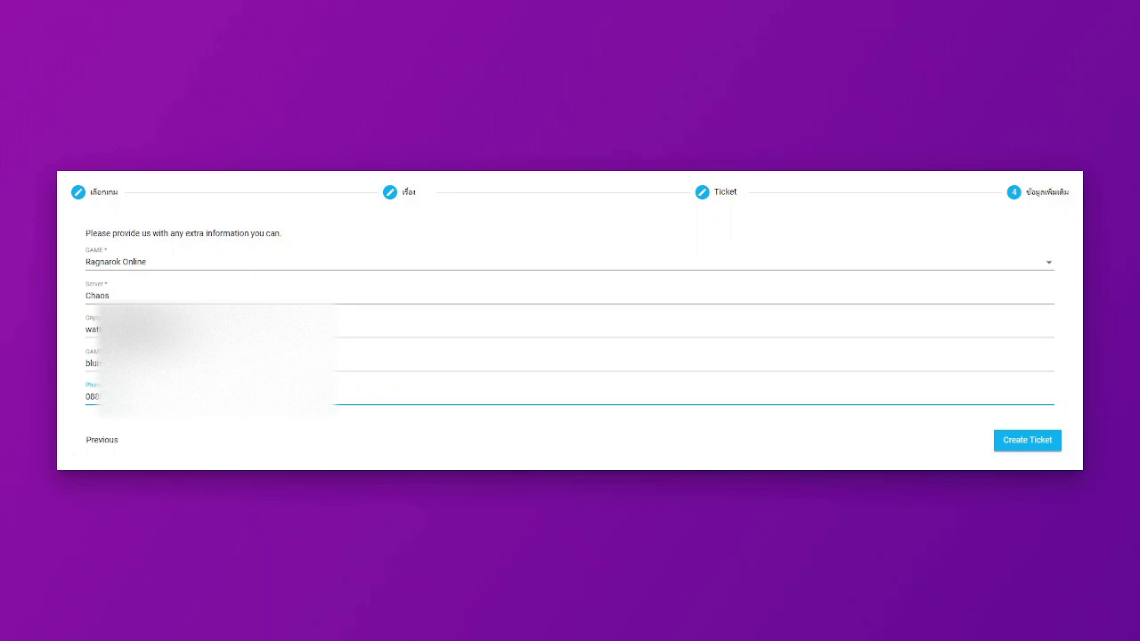
left_click(1011, 447)
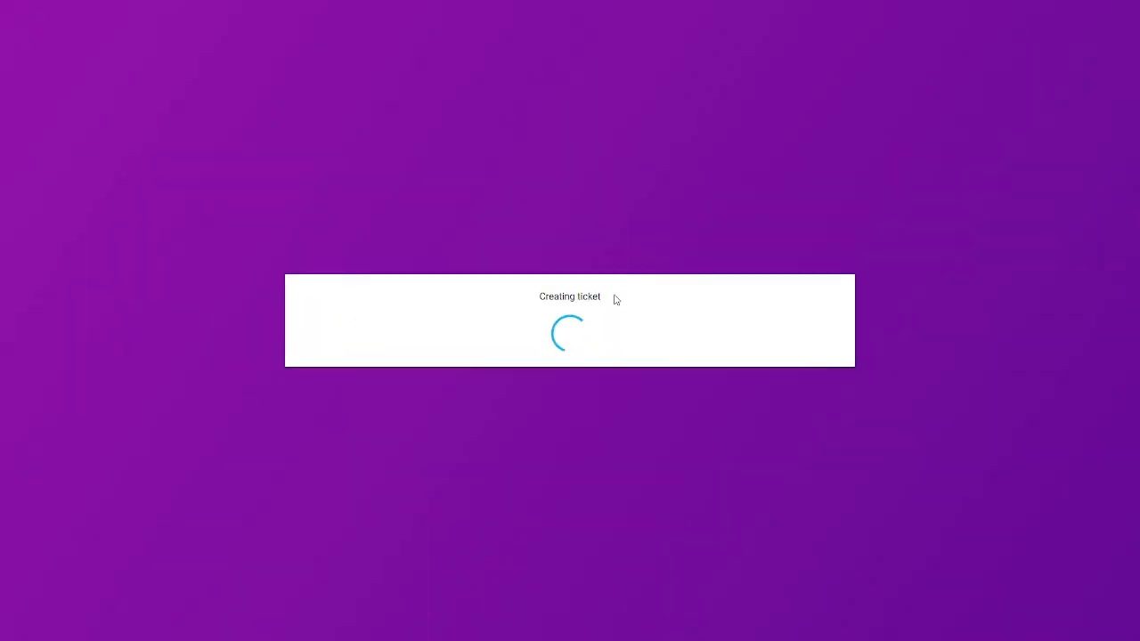